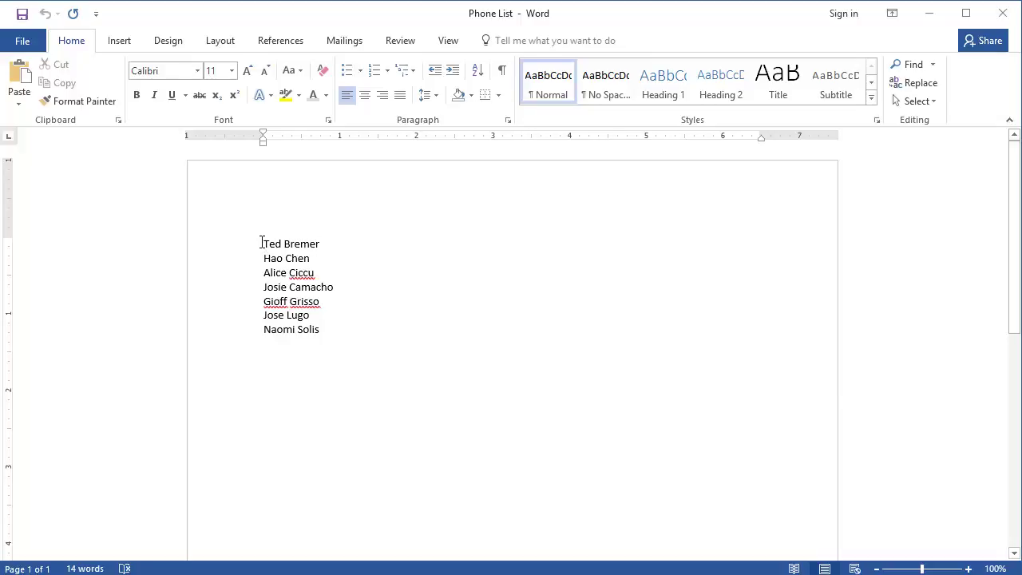
# Step: Set a right-aligned tab stop at 6.5" with dot leaders for the whole list of names
pyautogui.moveTo(261, 243); pyautogui.dragTo(341, 334)
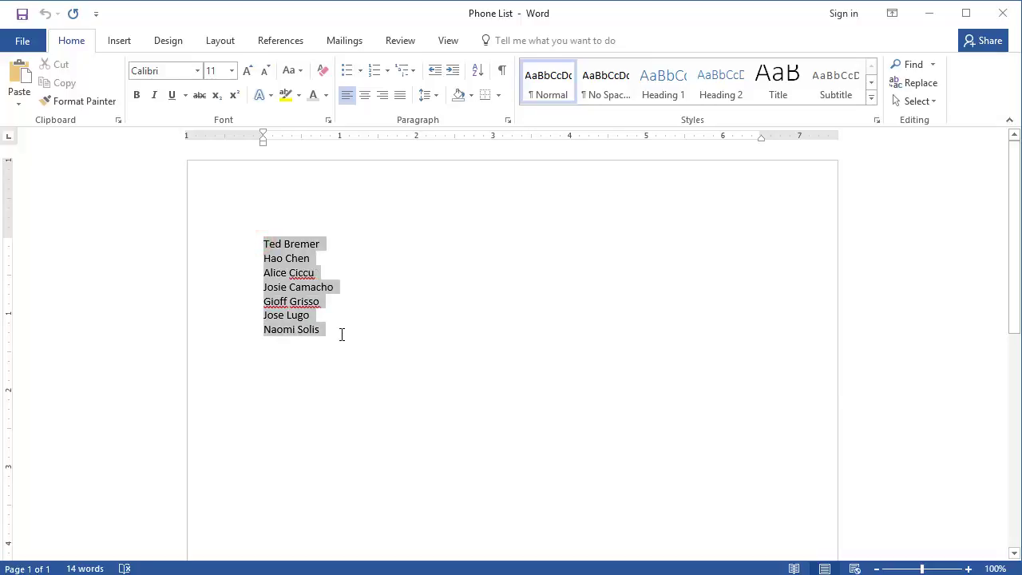
pyautogui.click(508, 121)
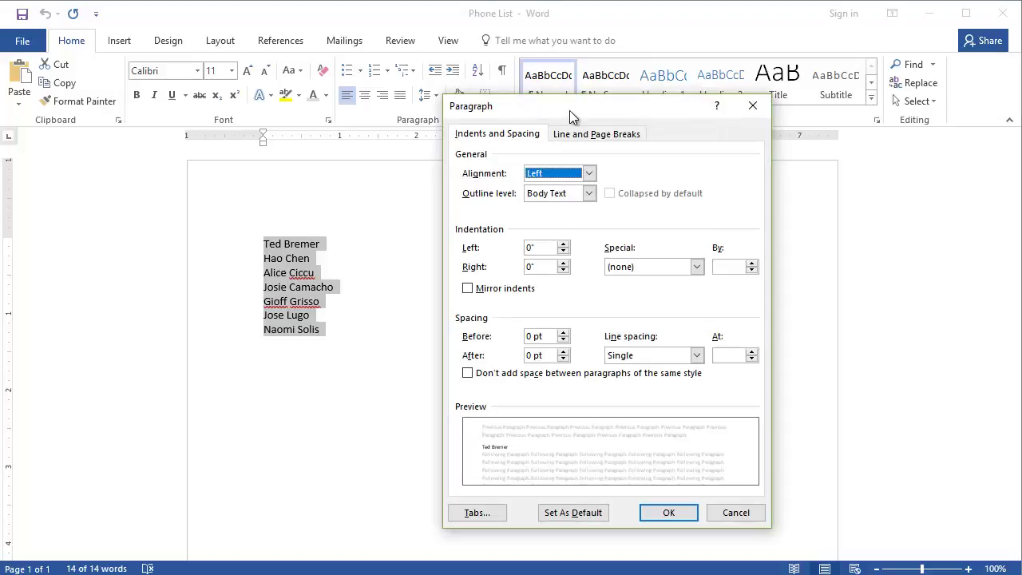
pyautogui.click(478, 514)
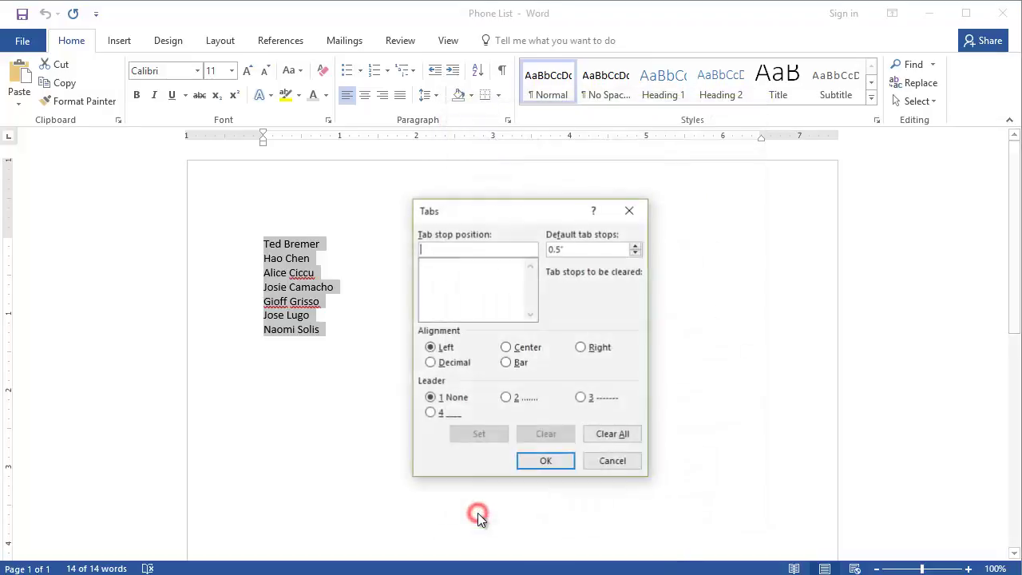
pyautogui.moveTo(515, 216); pyautogui.dragTo(507, 206)
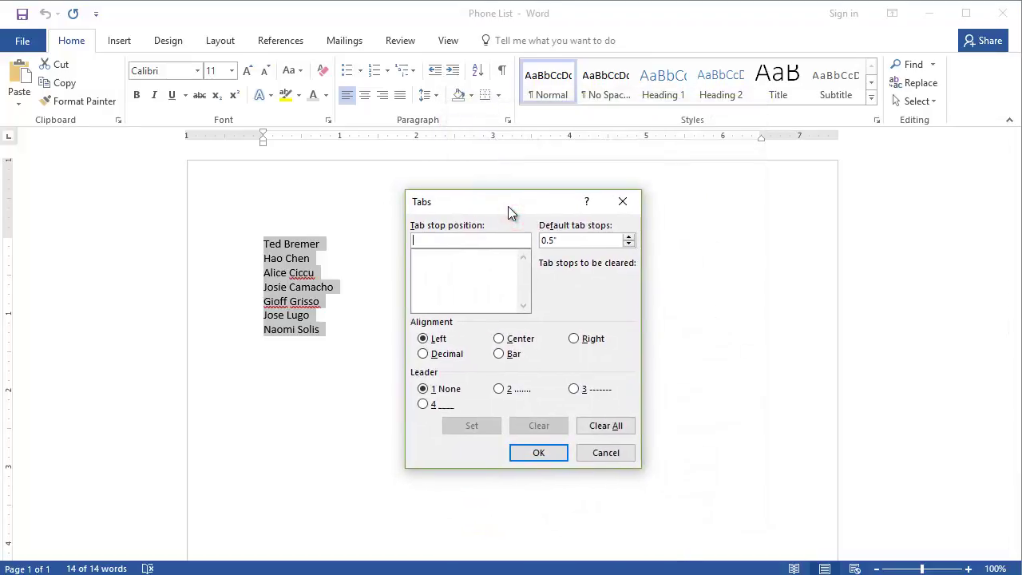
pyautogui.write('6.5')
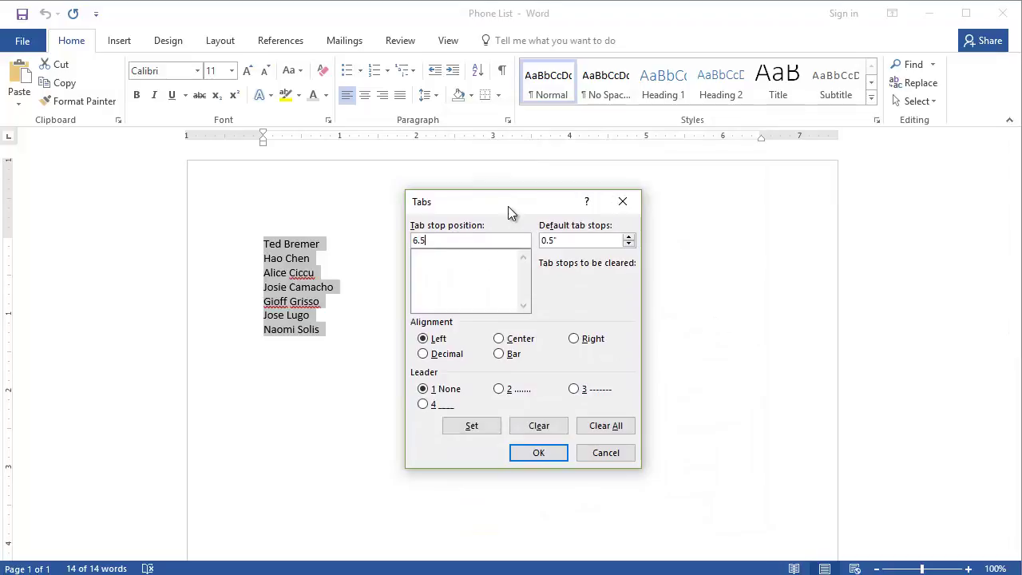
pyautogui.click(574, 338)
pyautogui.click(500, 391)
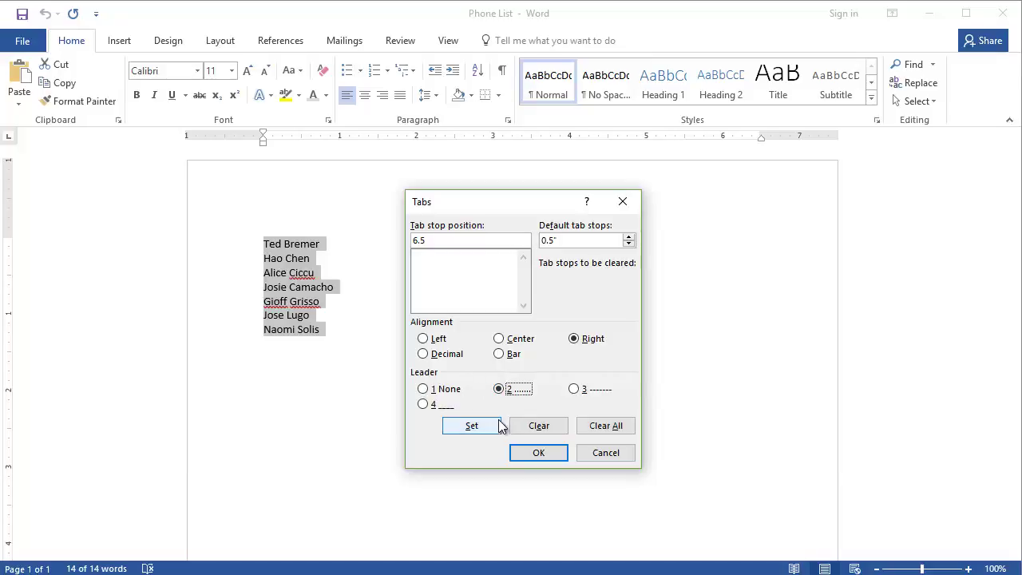
pyautogui.click(472, 427)
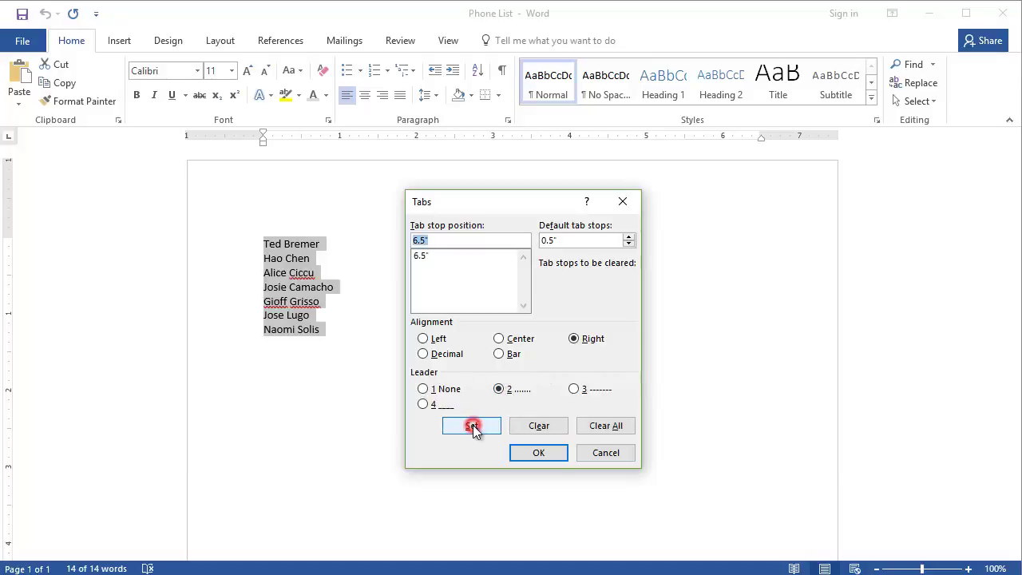
pyautogui.click(544, 452)
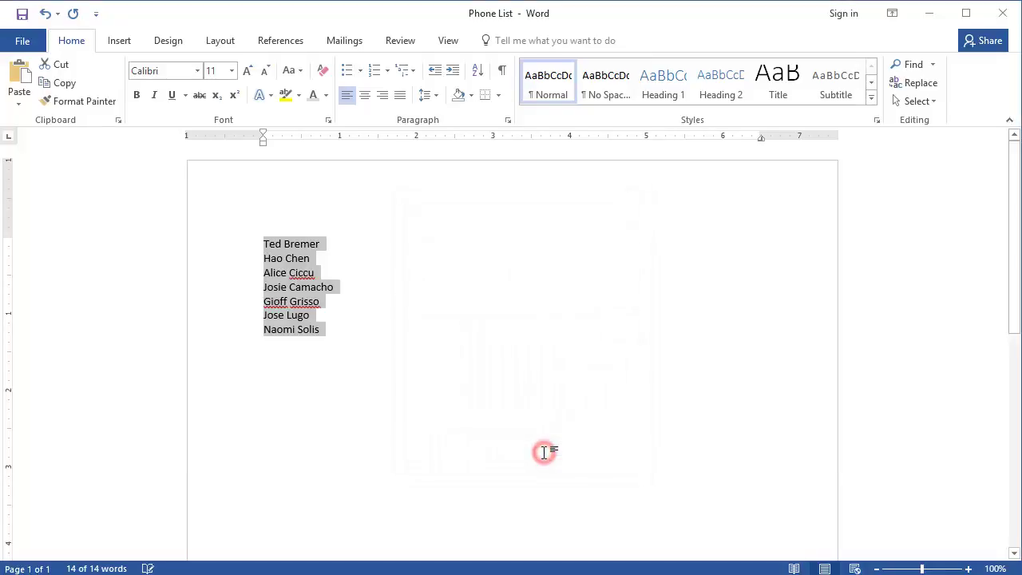
# Step: Enter the tabbed phone number beside the first name and insert a tab after the second name
pyautogui.click(347, 242)
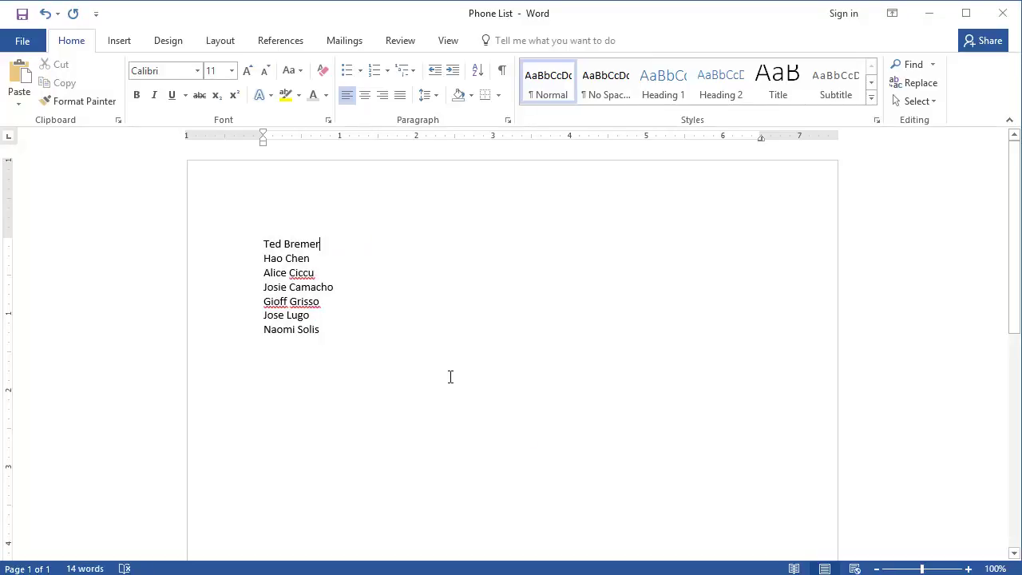
pyautogui.press('Tab')
pyautogui.write('555')
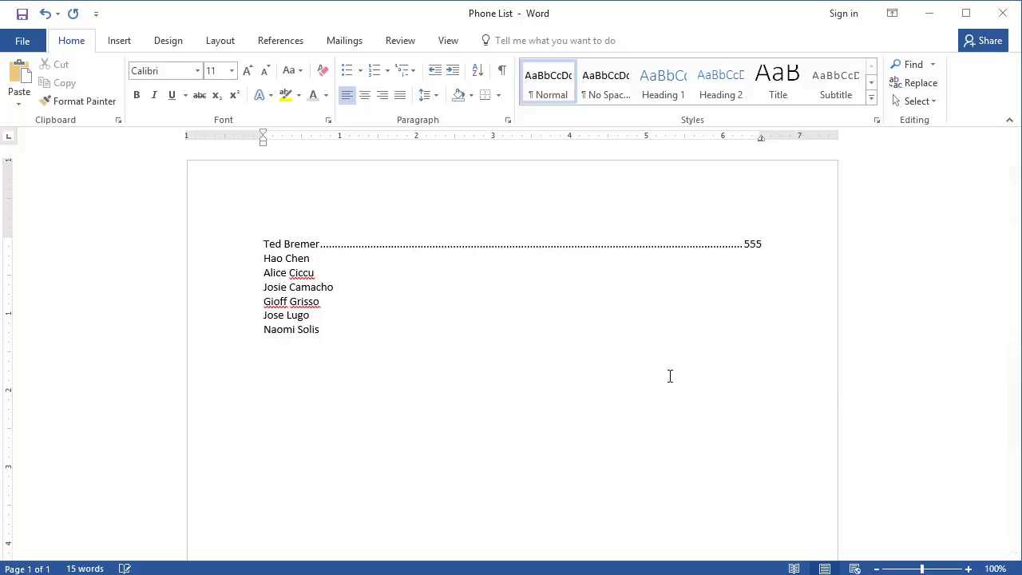
pyautogui.write('-9999')
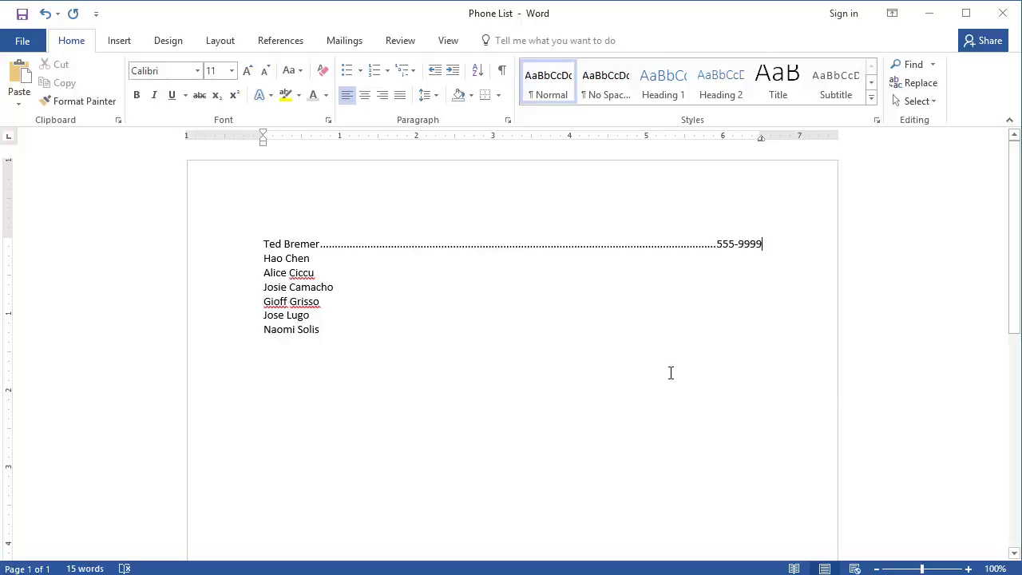
pyautogui.click(345, 259)
pyautogui.press('Tab')
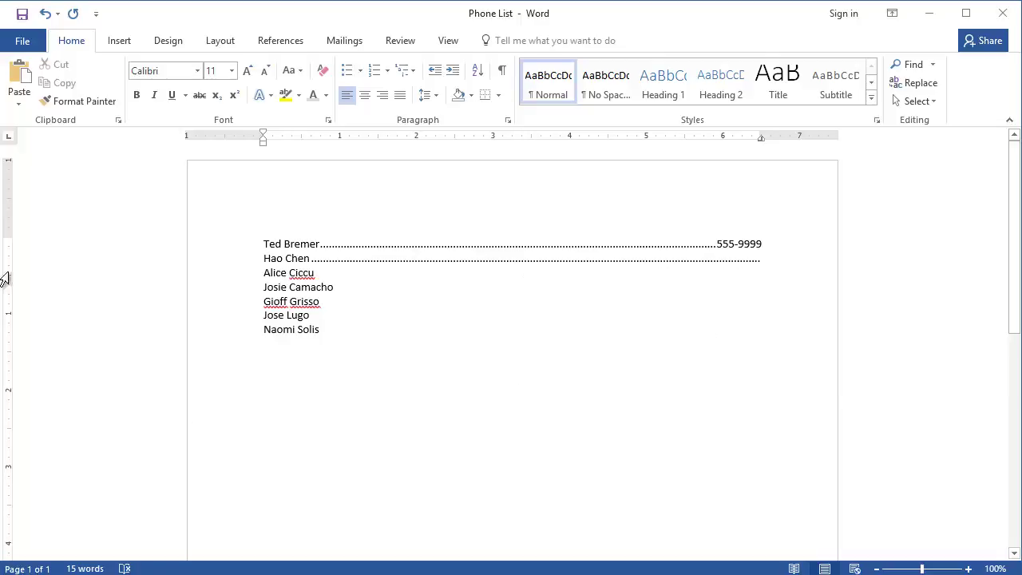
# Step: Switch to the Lesson 4 Projects PDF, check the Project 4-4 phone numbers, and return to the Word document
pyautogui.moveTo(0, 148); pyautogui.dragTo(323, 52)
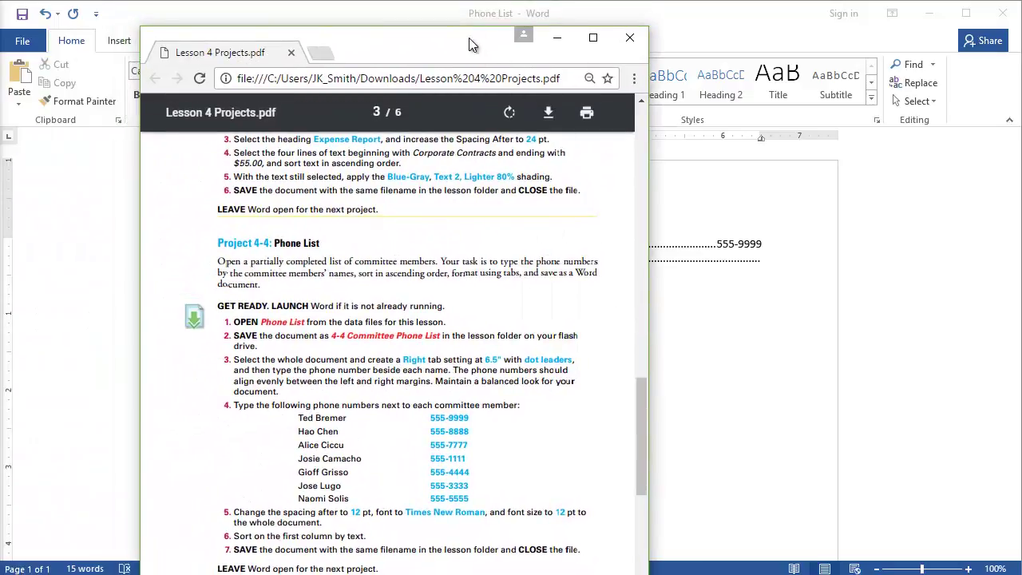
pyautogui.moveTo(469, 38); pyautogui.dragTo(539, 19)
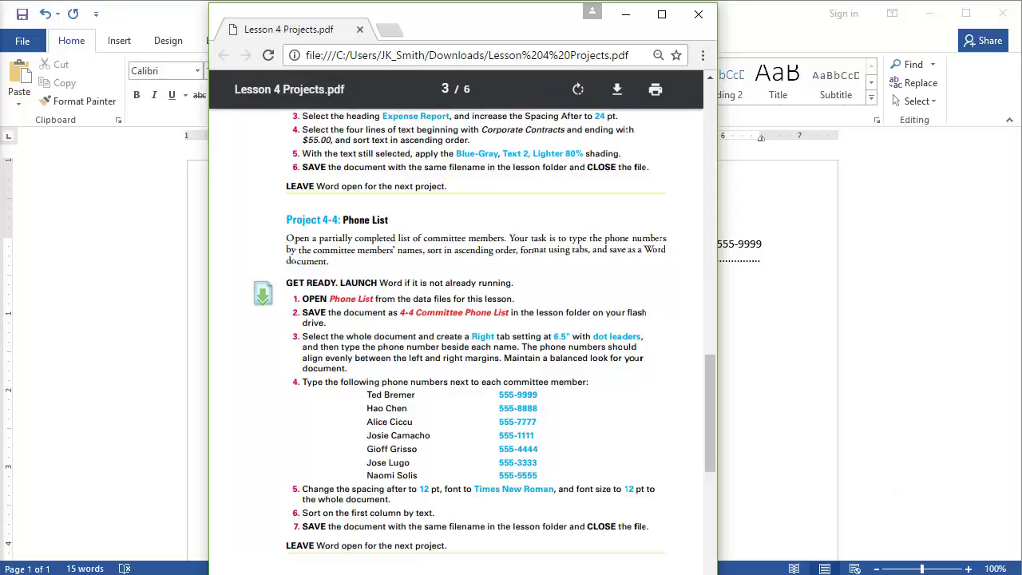
pyautogui.hotkey('alt', 'Tab')
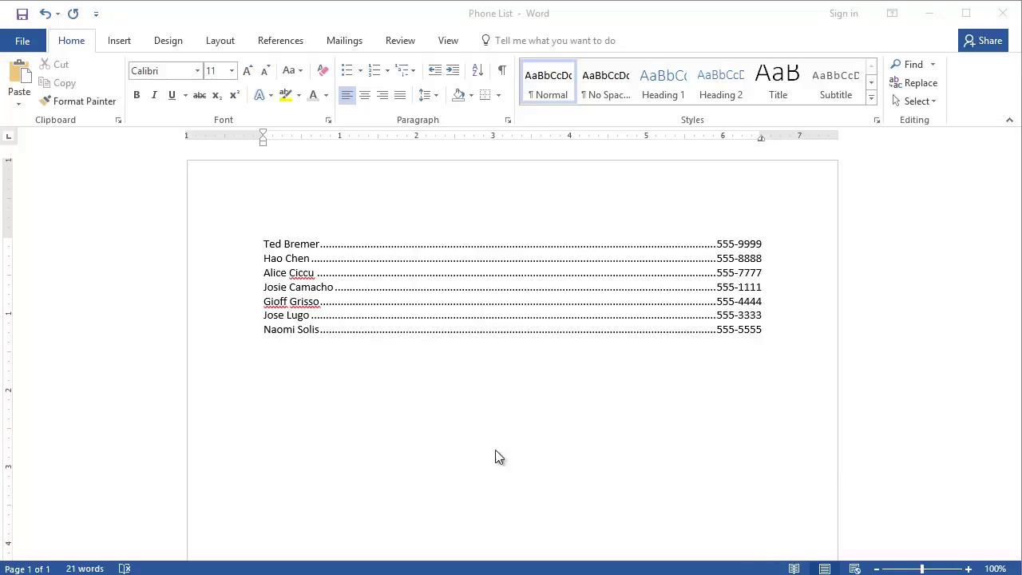
# Step: Set the paragraph spacing after to 12 pt for all lines of the phone list
pyautogui.click(260, 237)
pyautogui.moveTo(261, 237); pyautogui.dragTo(764, 334)
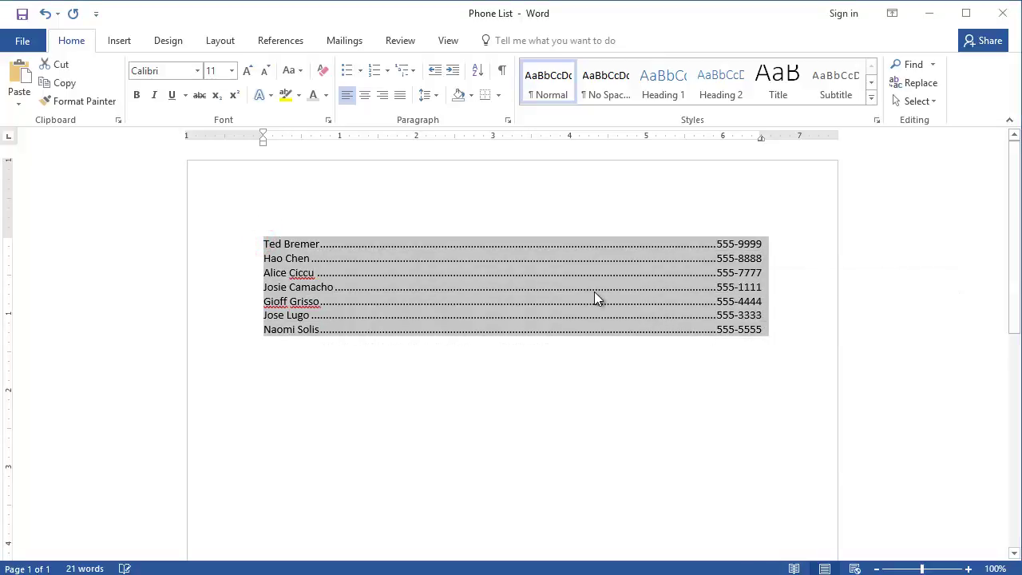
pyautogui.click(509, 119)
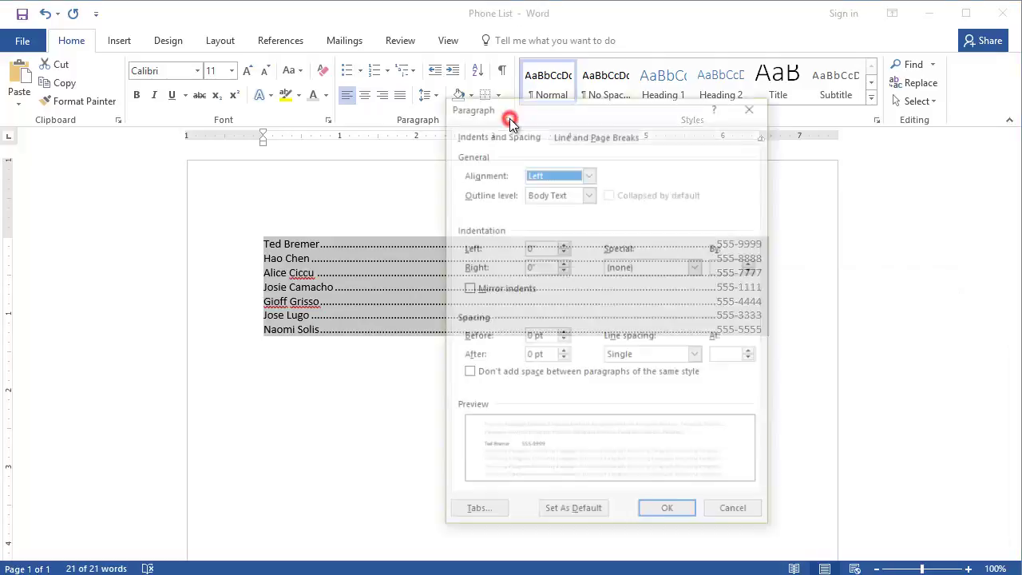
pyautogui.moveTo(543, 106); pyautogui.dragTo(528, 102)
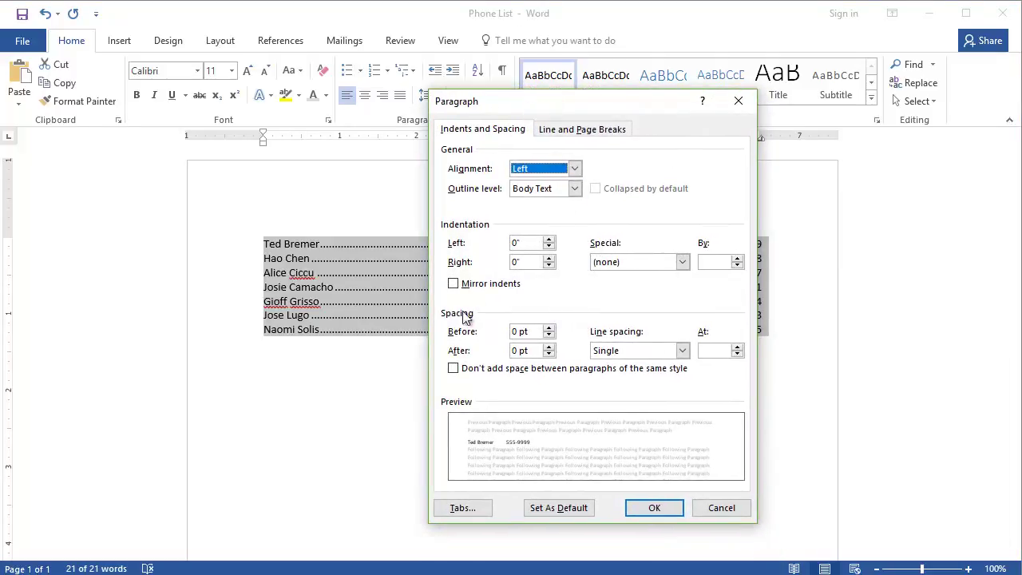
pyautogui.click(549, 347)
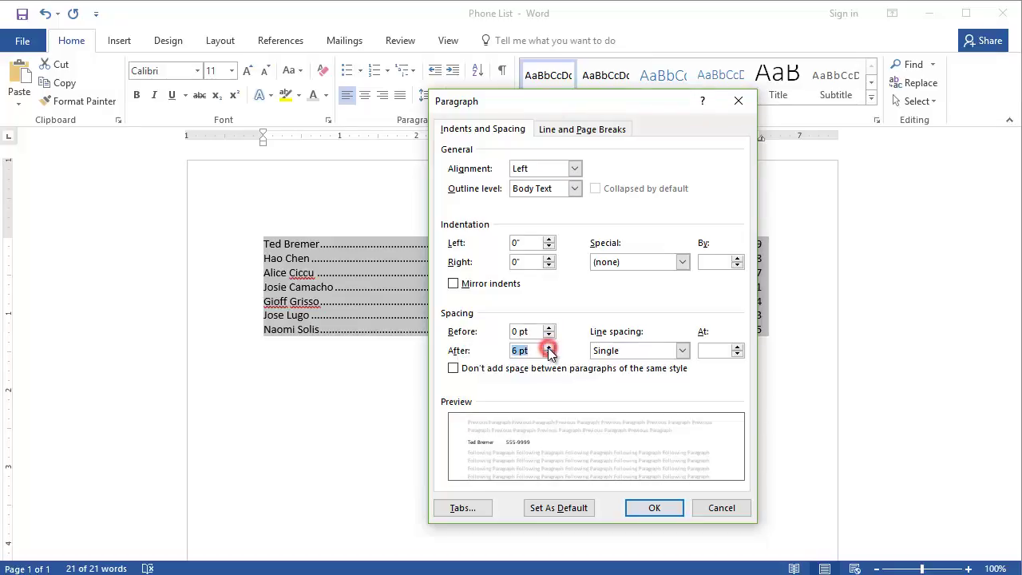
pyautogui.click(549, 348)
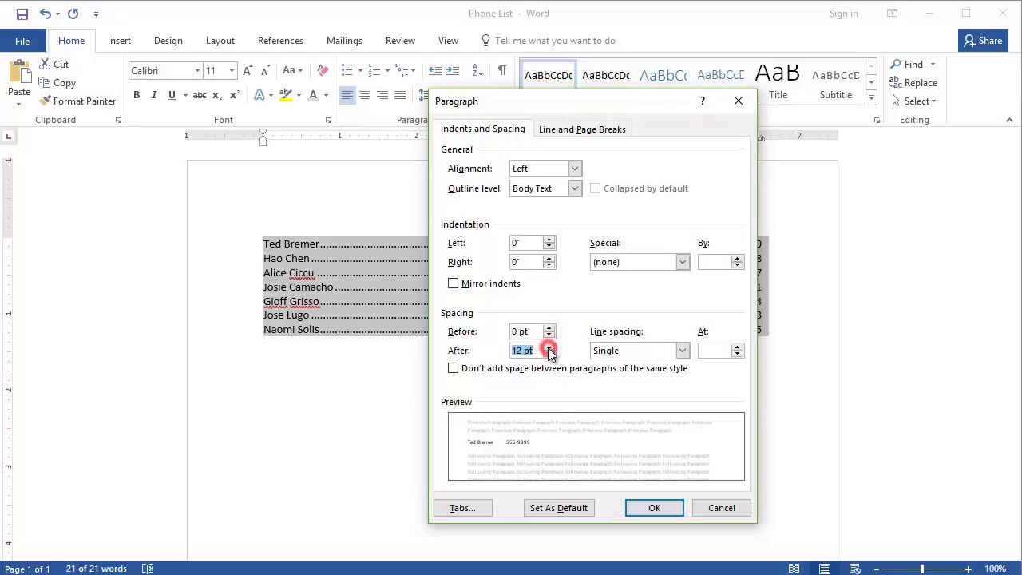
pyautogui.click(660, 510)
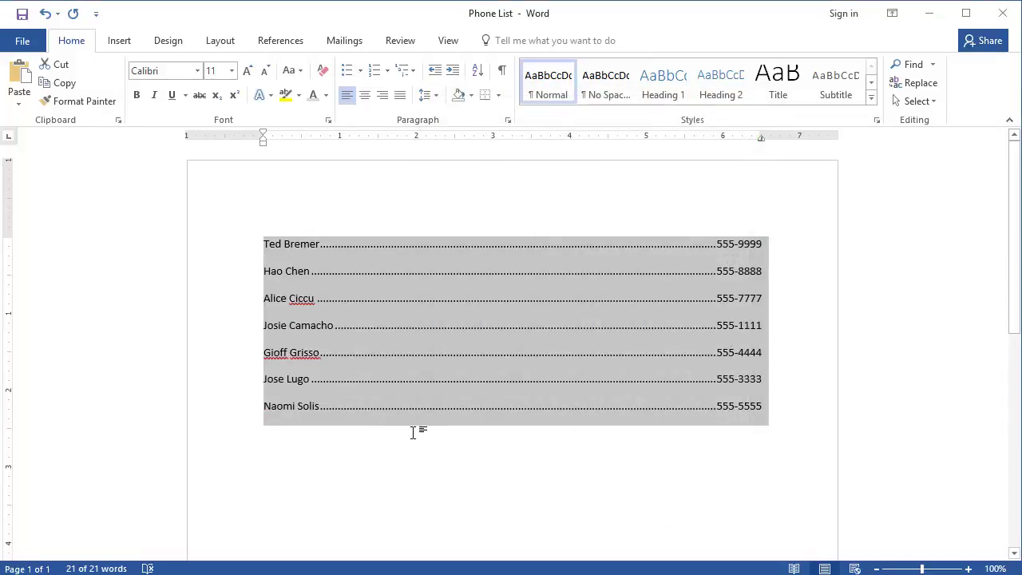
pyautogui.click(505, 455)
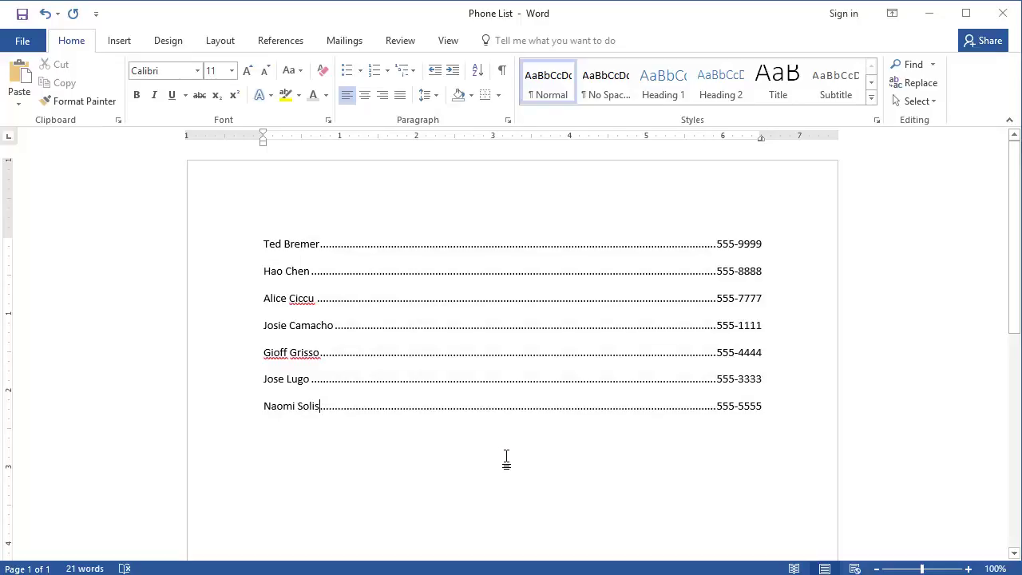
# Step: Change the font of the entire phone list to Times New Roman
pyautogui.moveTo(262, 243); pyautogui.dragTo(762, 411)
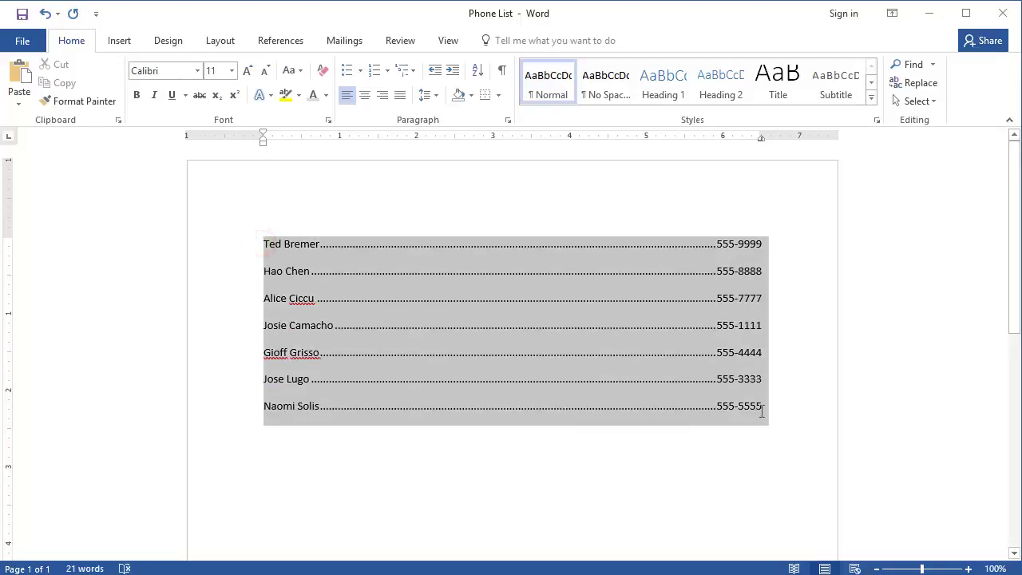
pyautogui.click(198, 71)
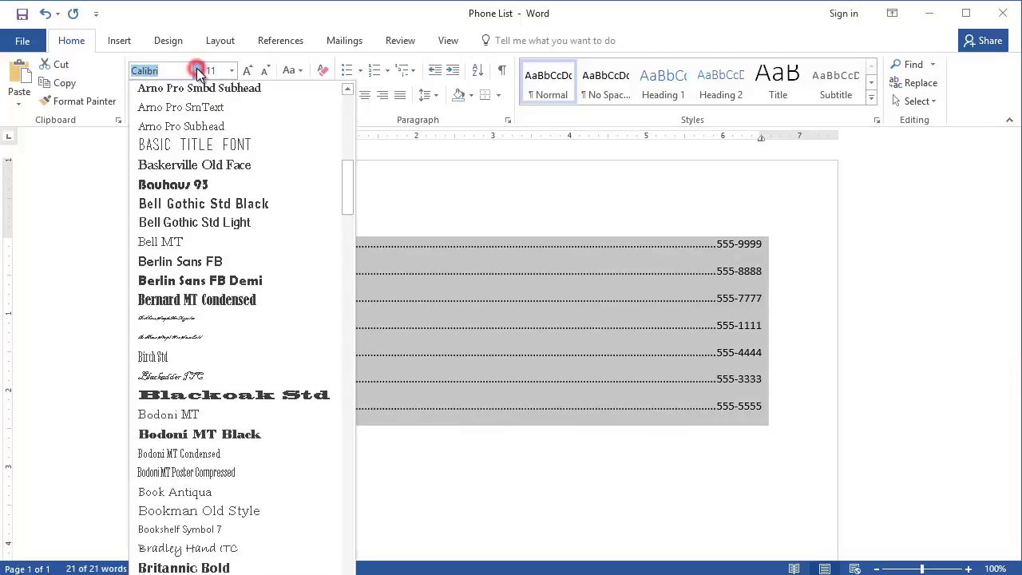
pyautogui.scroll(-3, 255, 399)
pyautogui.scroll(-3, 252, 421)
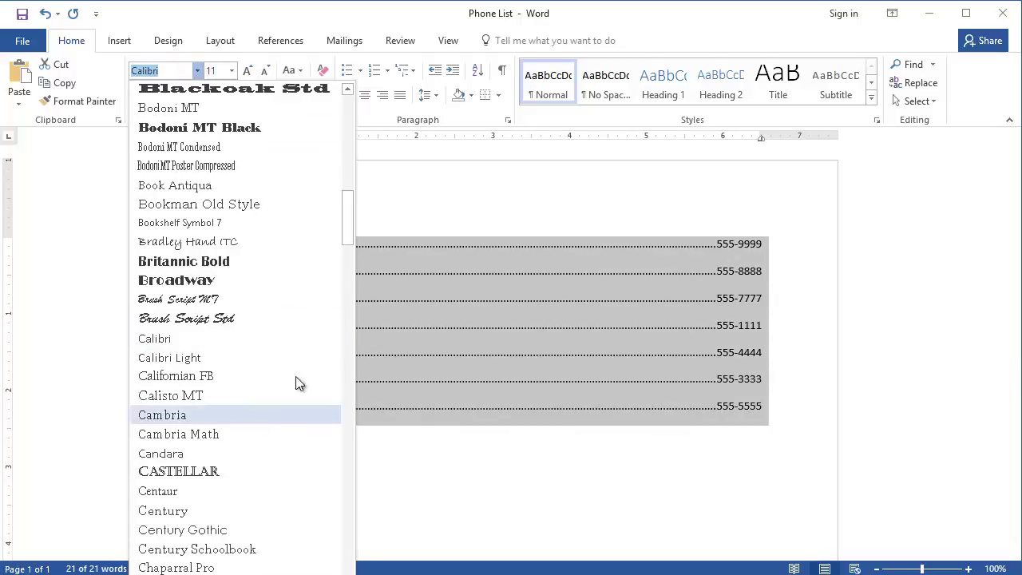
pyautogui.moveTo(342, 237); pyautogui.dragTo(346, 572)
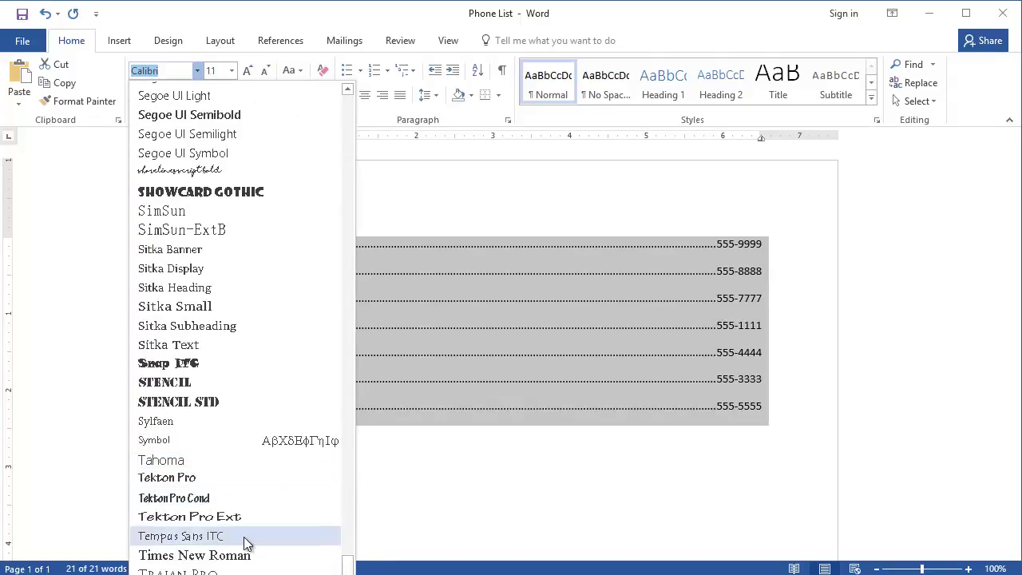
pyautogui.scroll(-3, 246, 537)
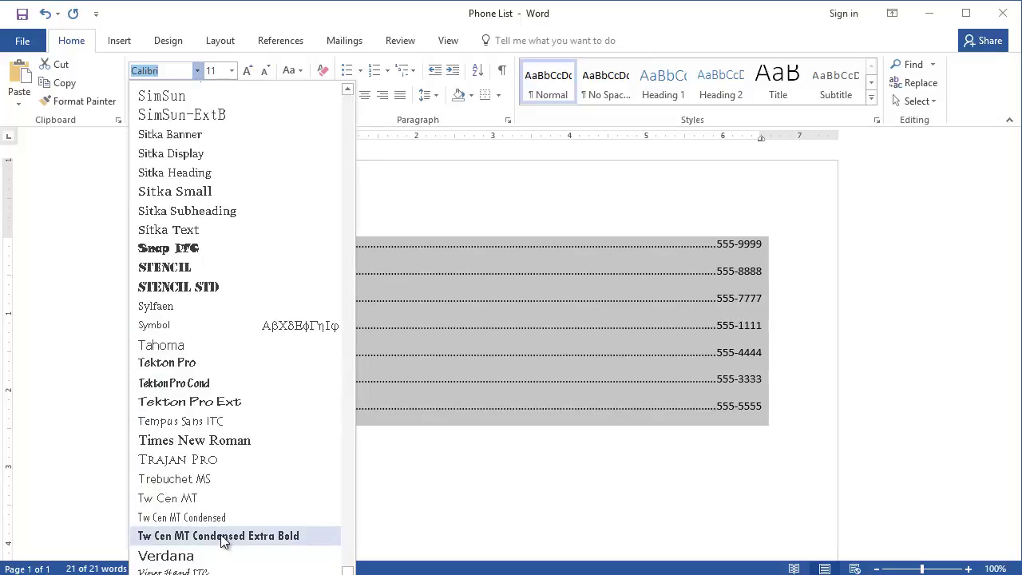
pyautogui.click(185, 440)
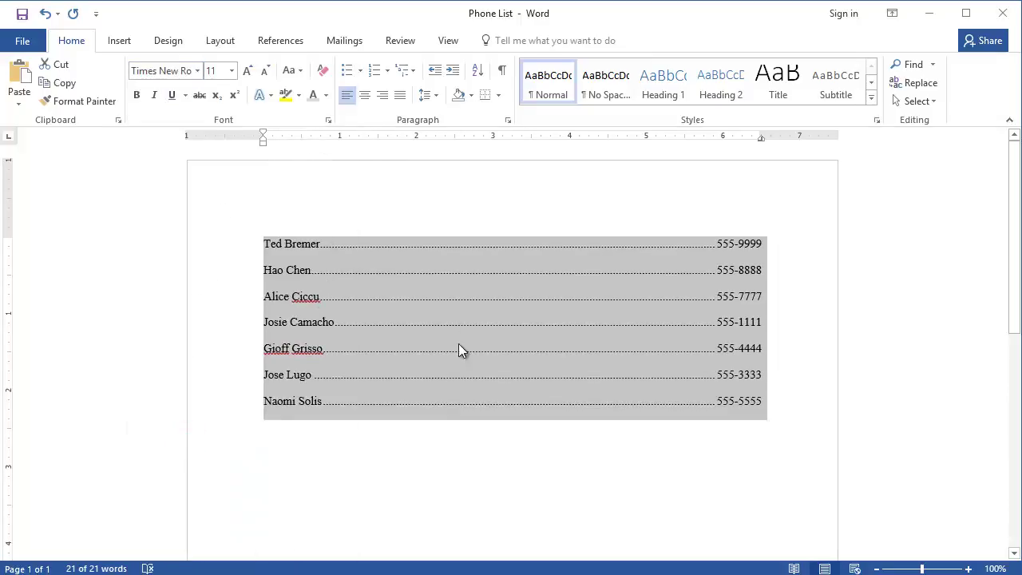
# Step: Increase the font size of the selected phone list to 12
pyautogui.click(233, 71)
pyautogui.click(232, 71)
pyautogui.click(232, 71)
pyautogui.click(232, 71)
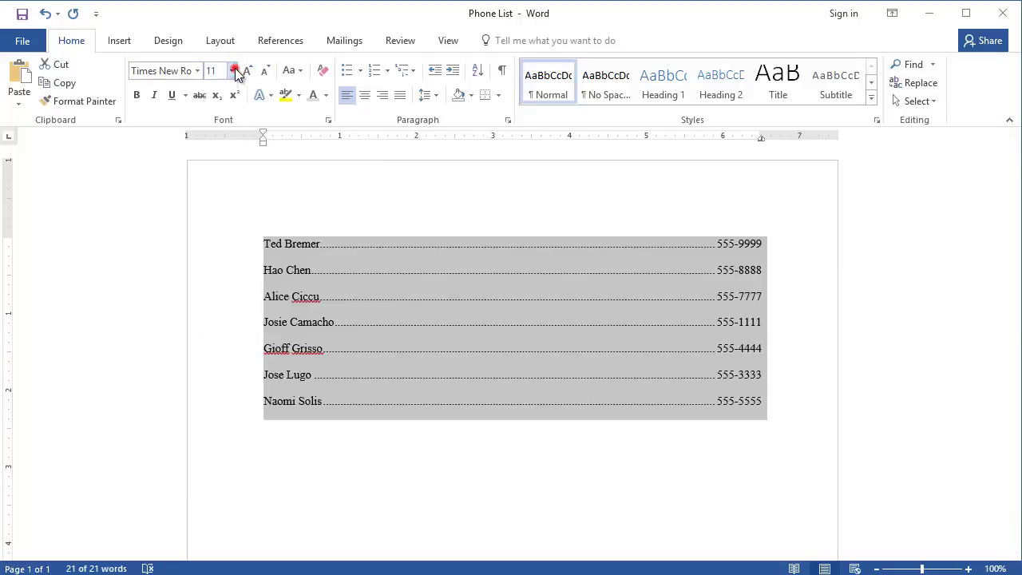
pyautogui.click(247, 71)
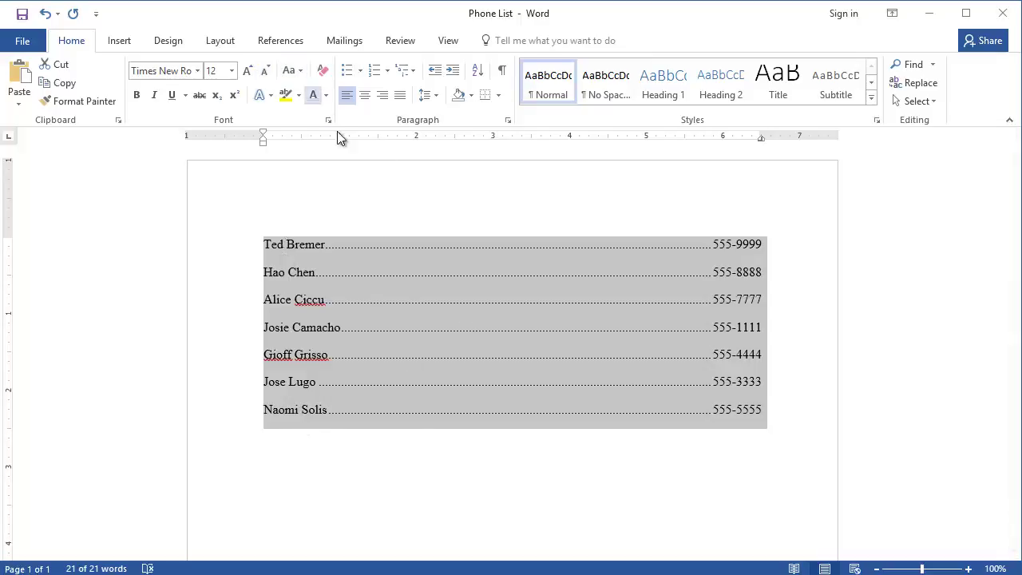
# Step: Sort the selected list by paragraphs as text in ascending order, with no header row
pyautogui.click(477, 72)
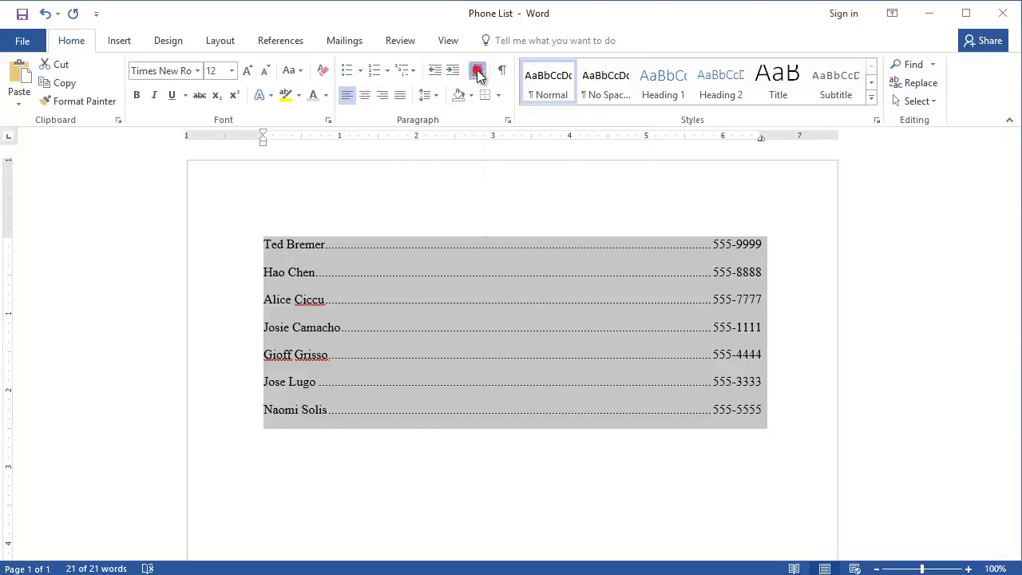
pyautogui.moveTo(471, 169); pyautogui.dragTo(585, 168)
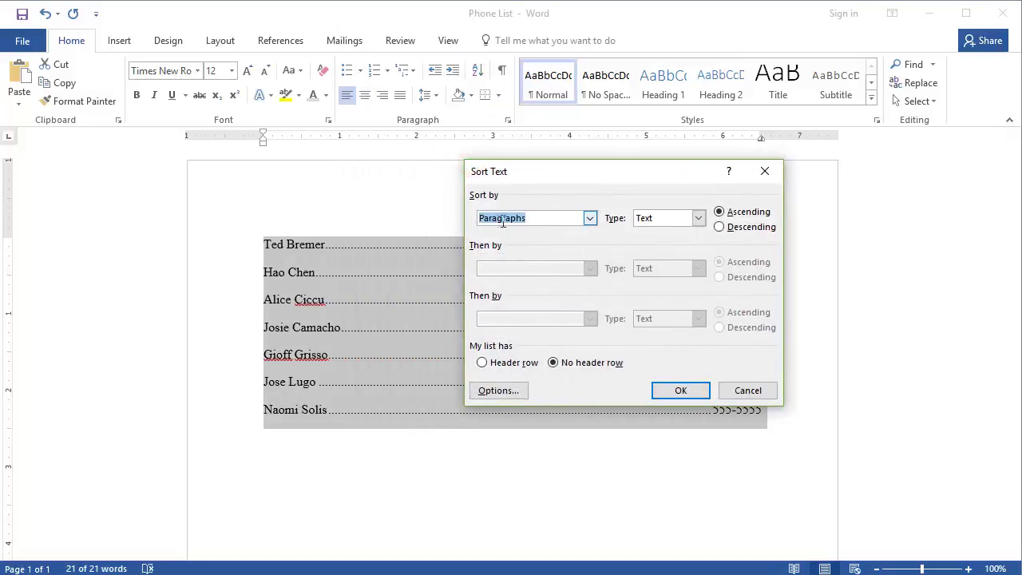
pyautogui.click(680, 390)
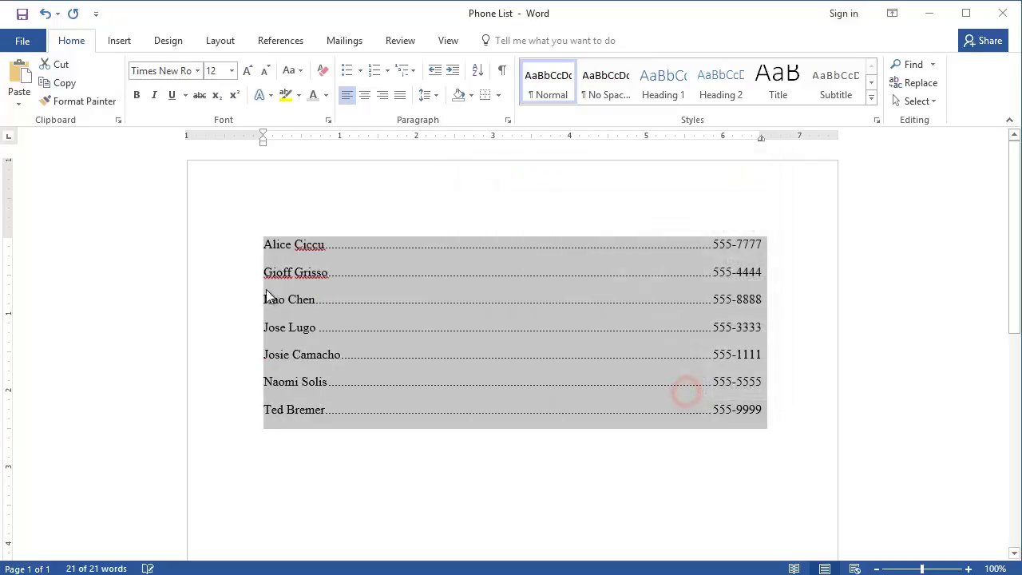
pyautogui.click(778, 413)
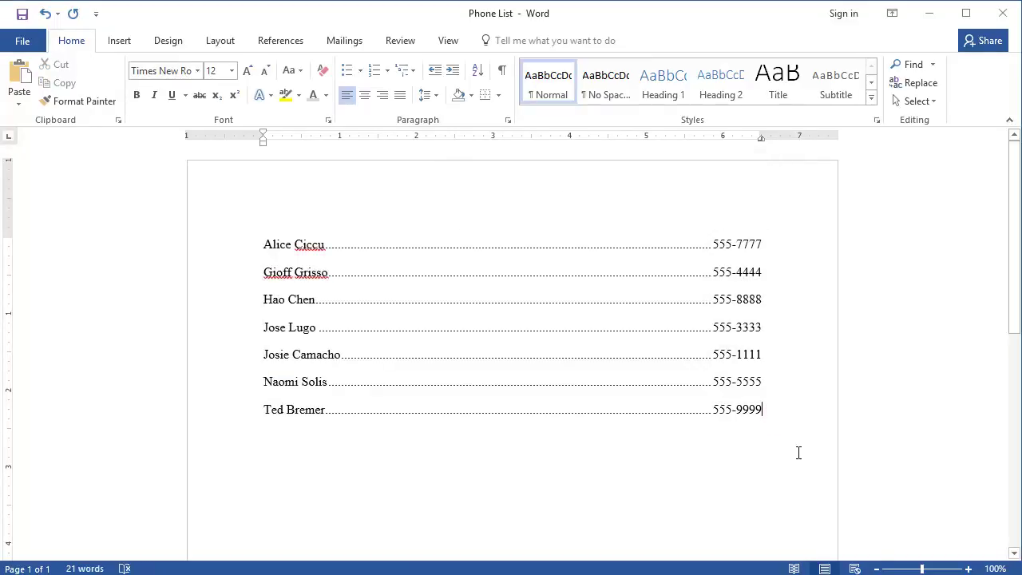